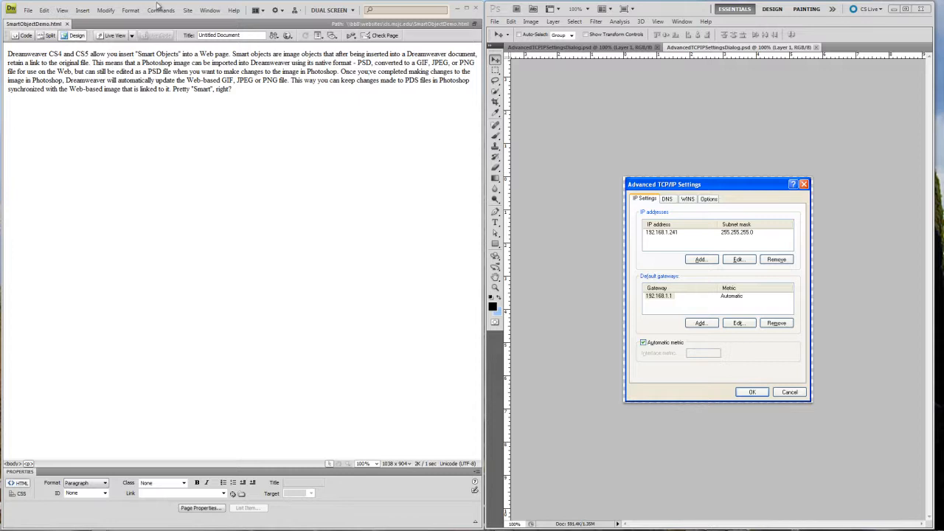
Insert AdvancedTCPIPSettingsDialog.psd from the images folder as an image in SmartObjectDemo.html
click(656, 8)
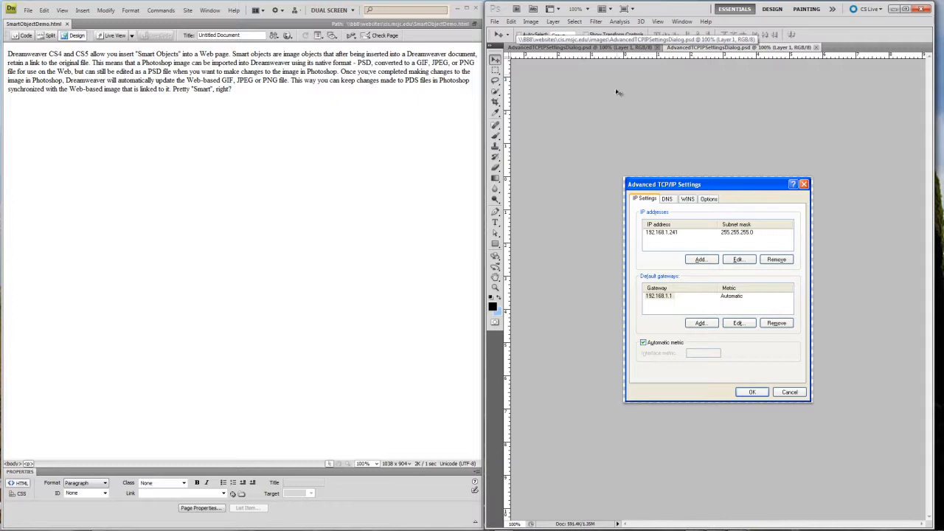
click(81, 12)
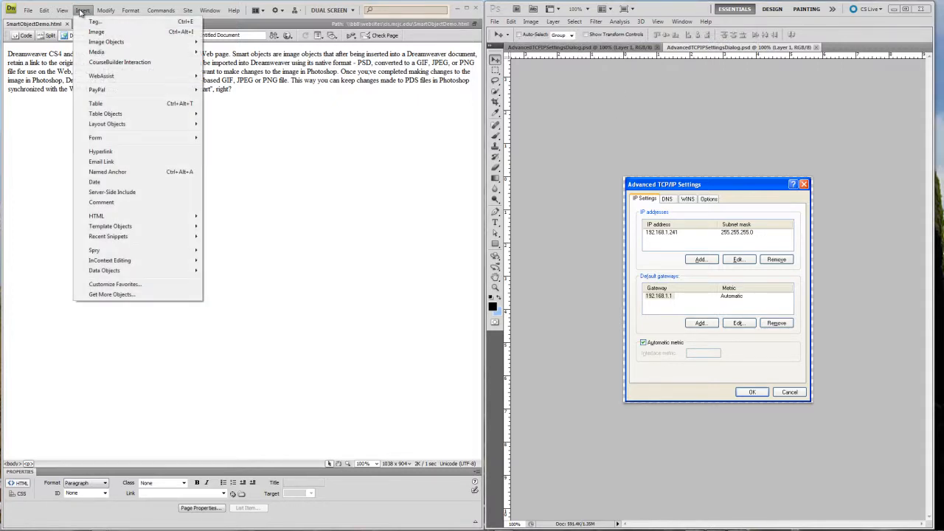
click(99, 34)
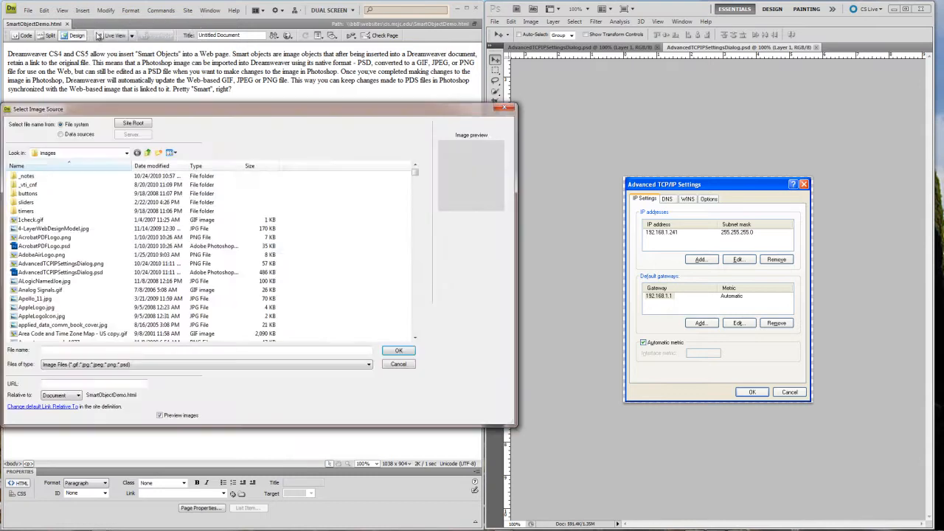
drag(120, 111, 196, 83)
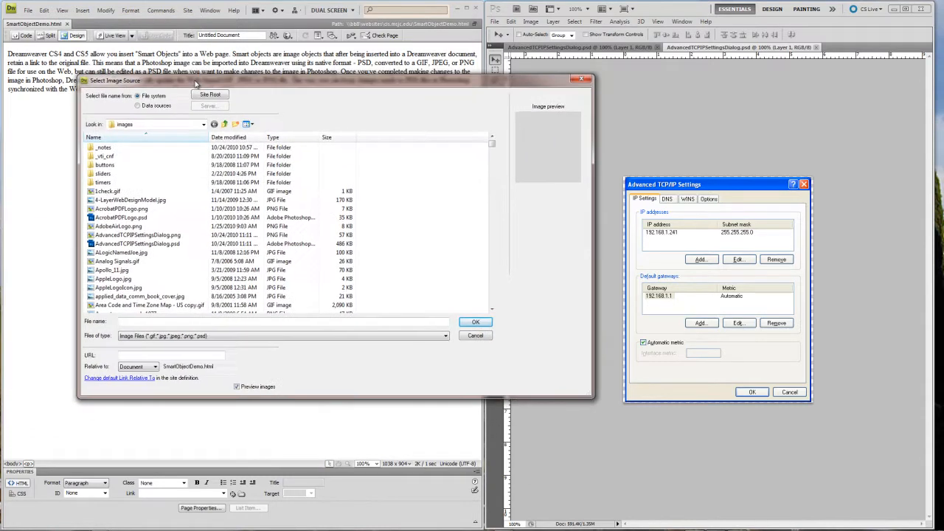
click(89, 246)
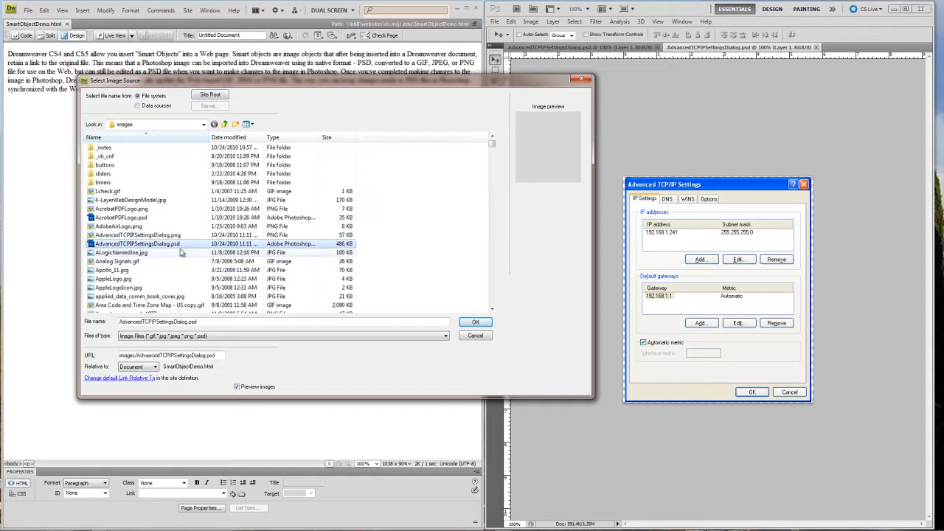
click(467, 323)
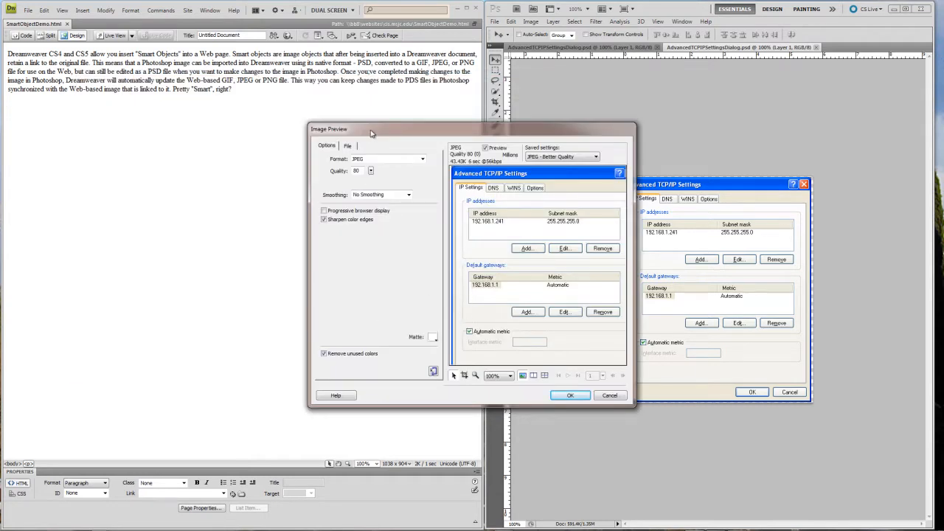
Set the web image's export format to PNG 8 and accept the conversion settings
drag(361, 133, 236, 133)
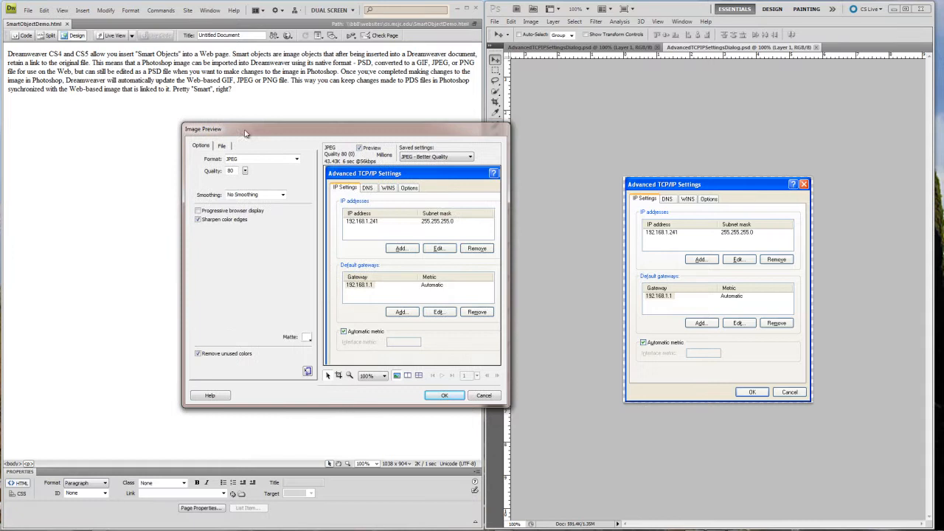
click(296, 160)
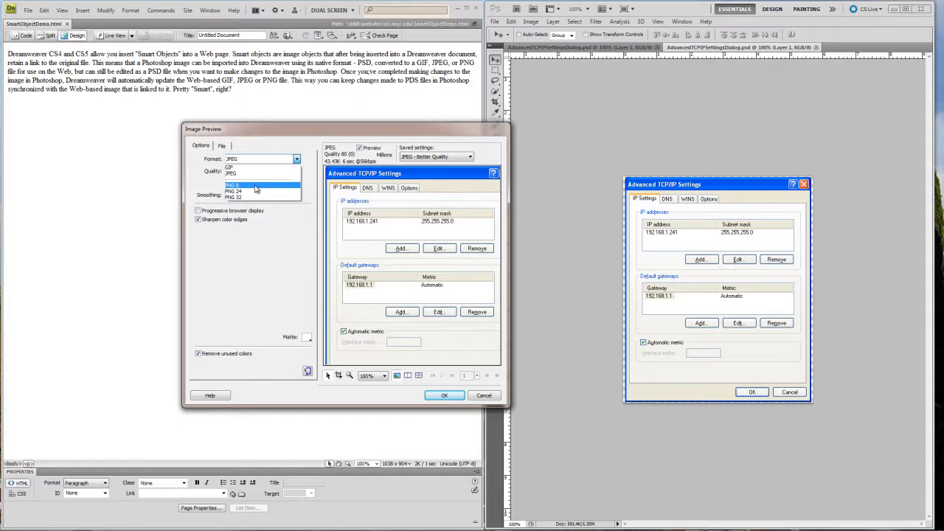
click(256, 185)
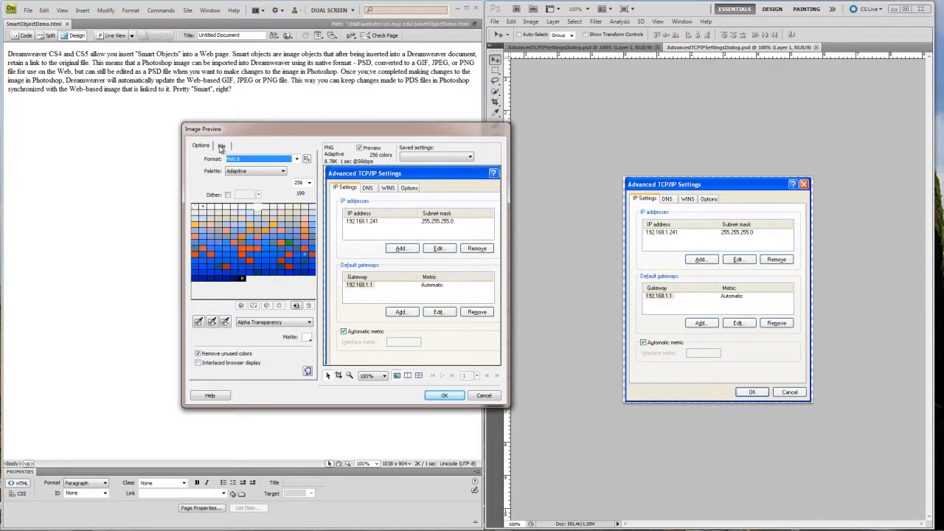
click(221, 147)
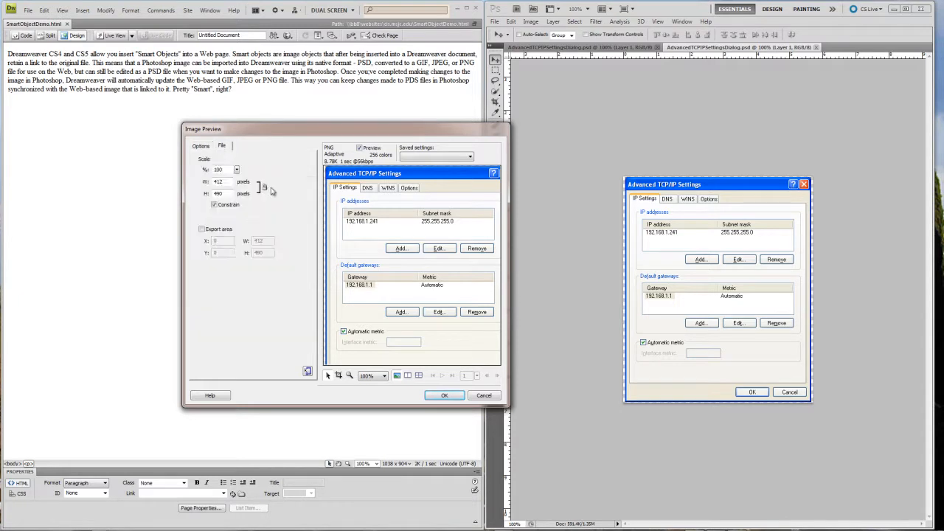
click(201, 147)
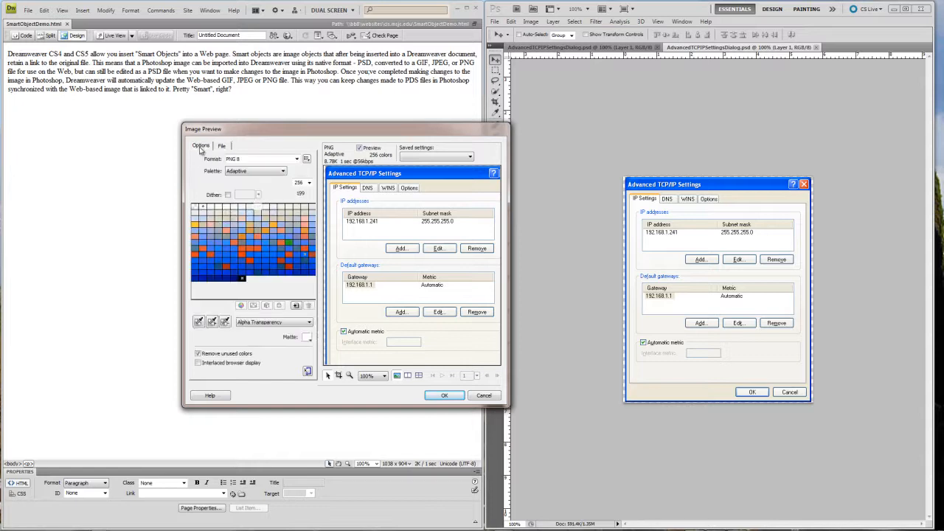
click(442, 396)
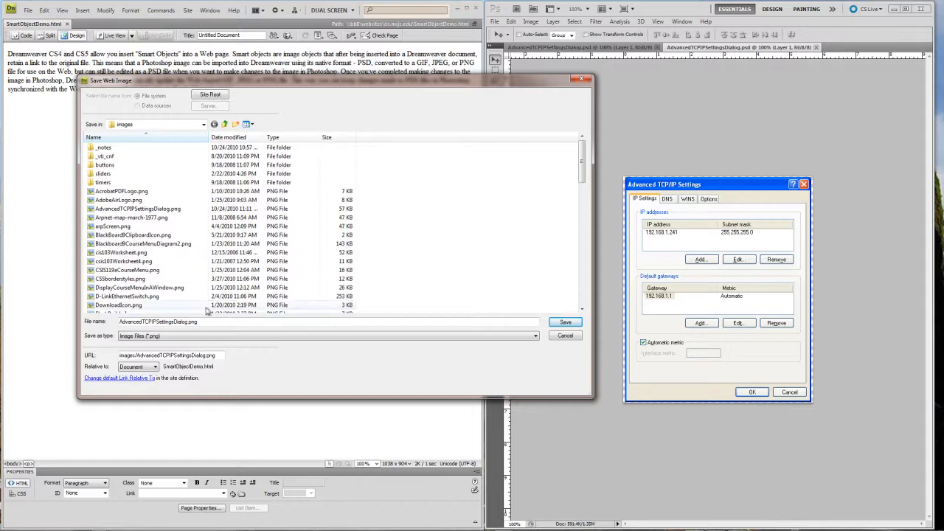
Save the web image as AdvancedTCPIPSettingsDialog.png in the images folder, replacing the existing file
click(122, 209)
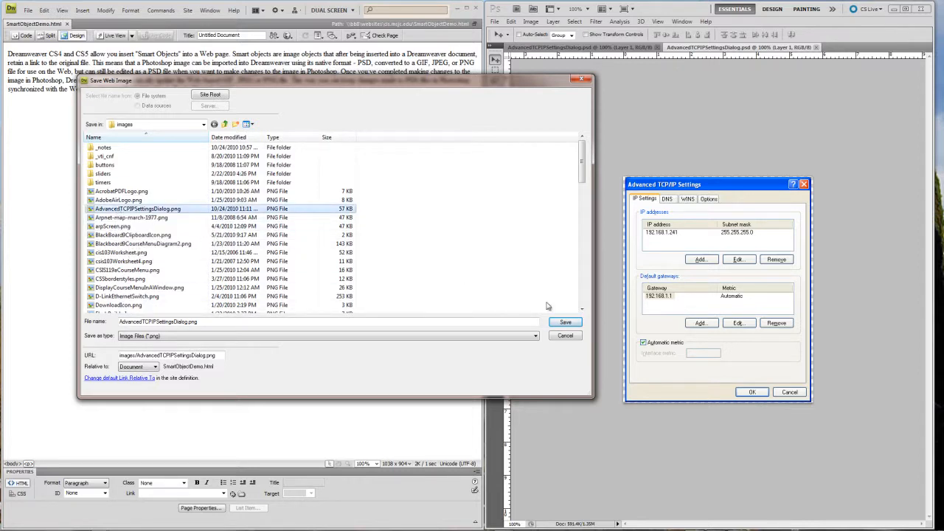
click(564, 324)
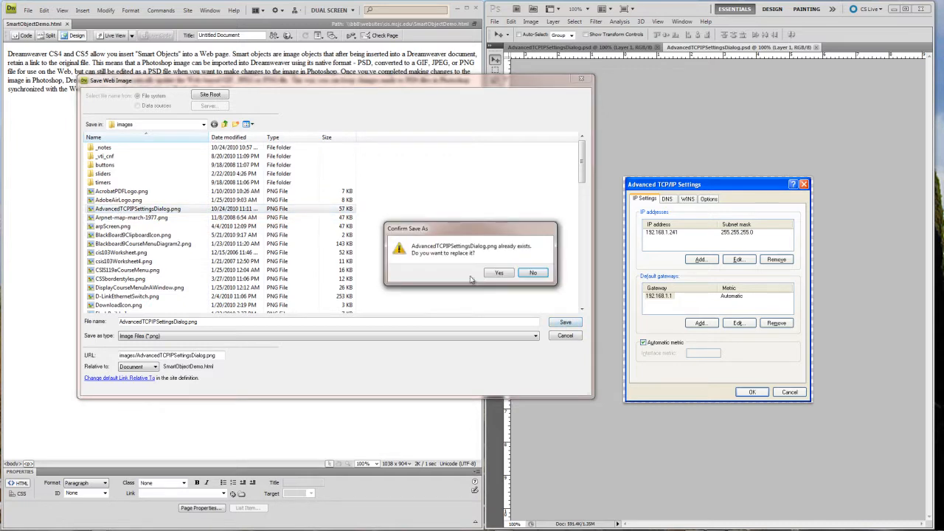
click(497, 273)
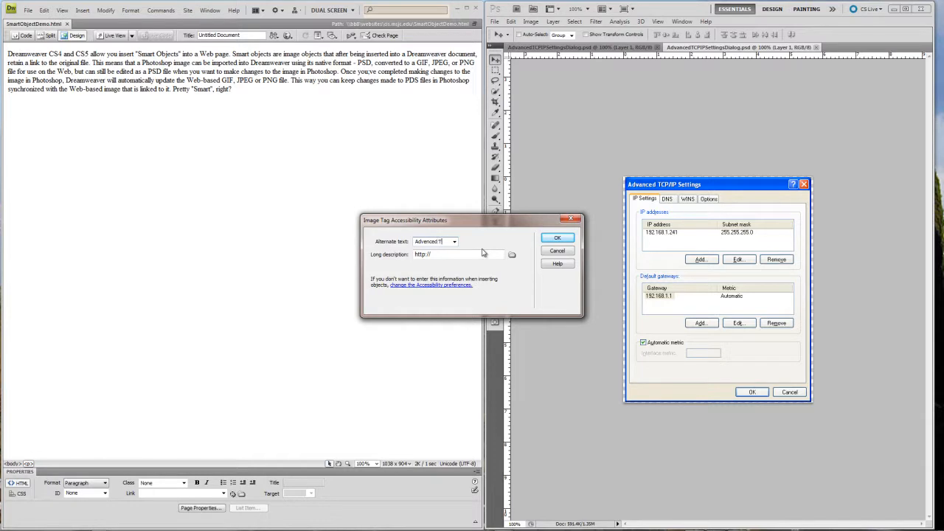
Give the image the alternate text "Advanced TCP/IP dialog box."
text(Advanced TCP/IP )
text(dialog bo)
text(x.)
click(558, 238)
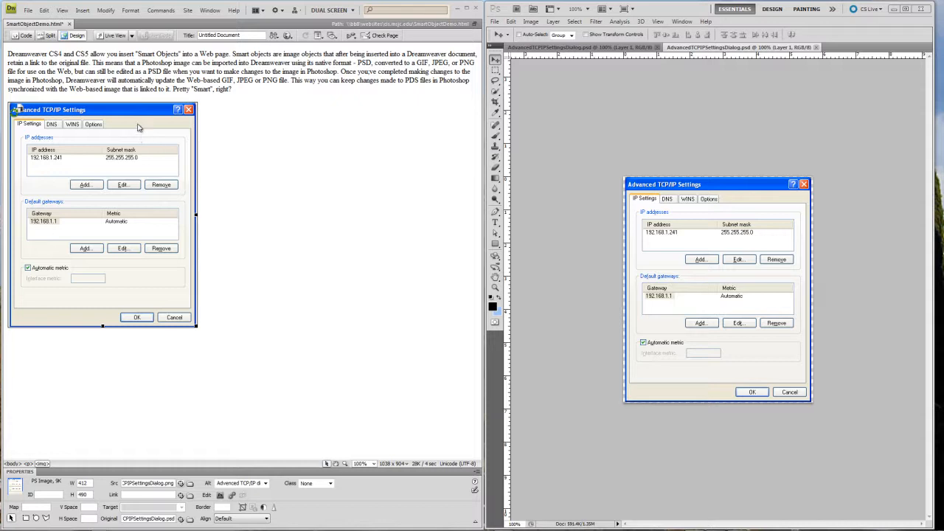
Edit the img tag and add an inline style that floats the image to the left of the paragraph text
right_click(137, 128)
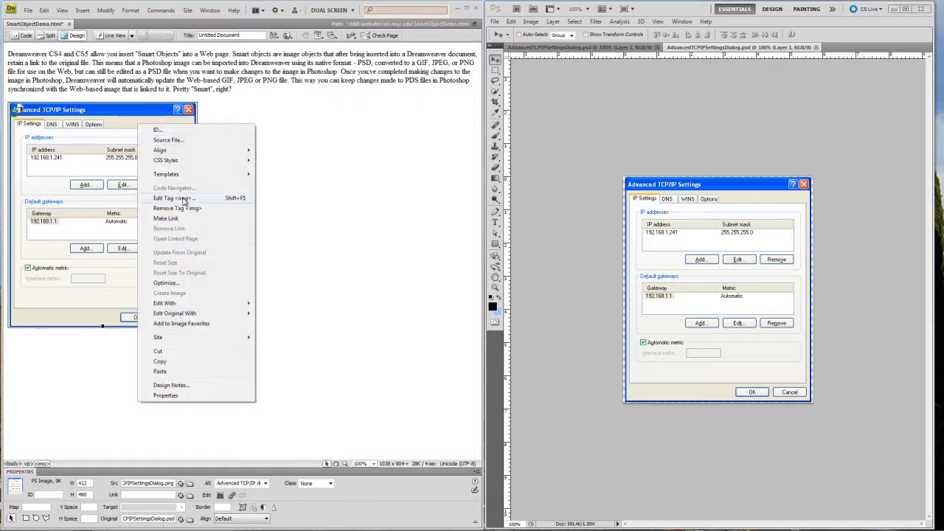
click(174, 199)
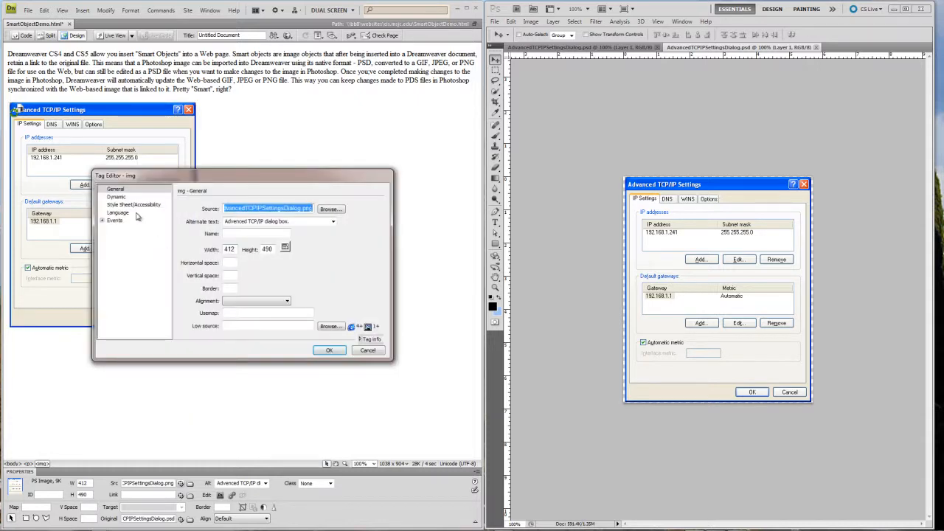
click(133, 205)
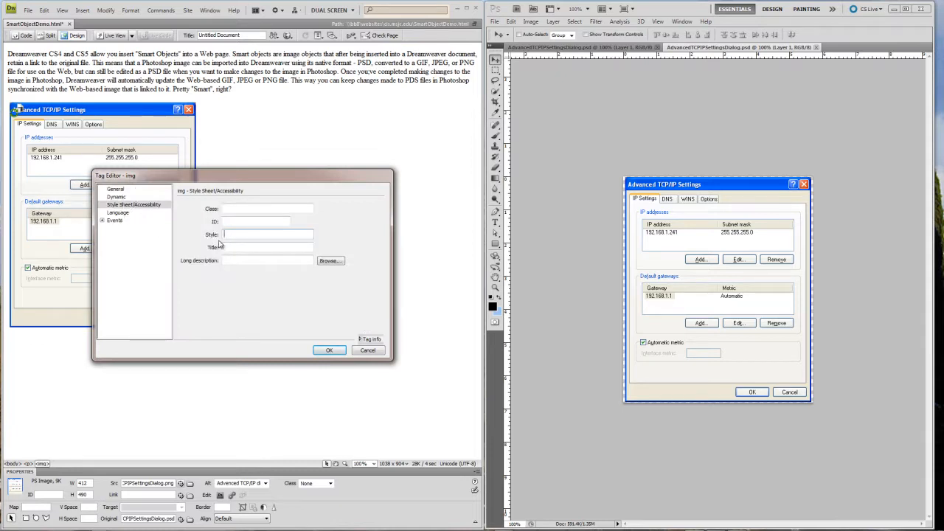
text(float)
text(px)
click(330, 350)
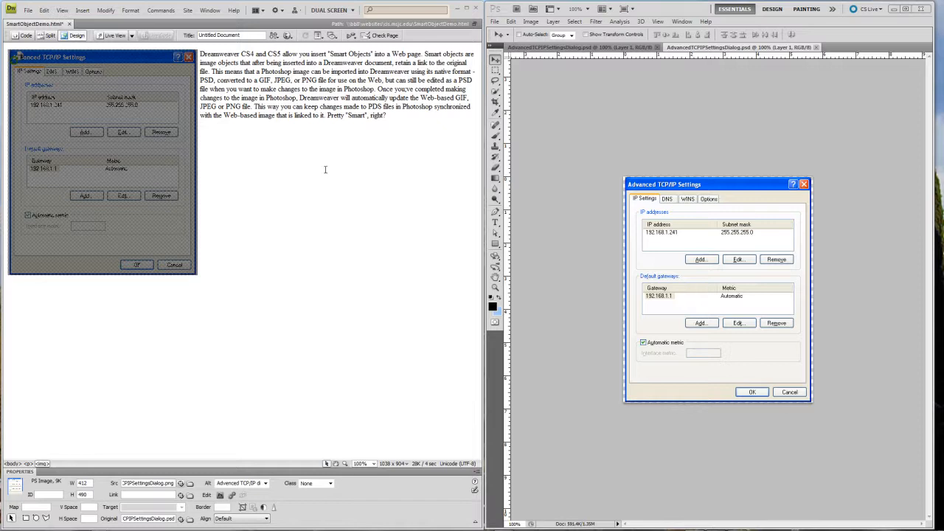
click(240, 160)
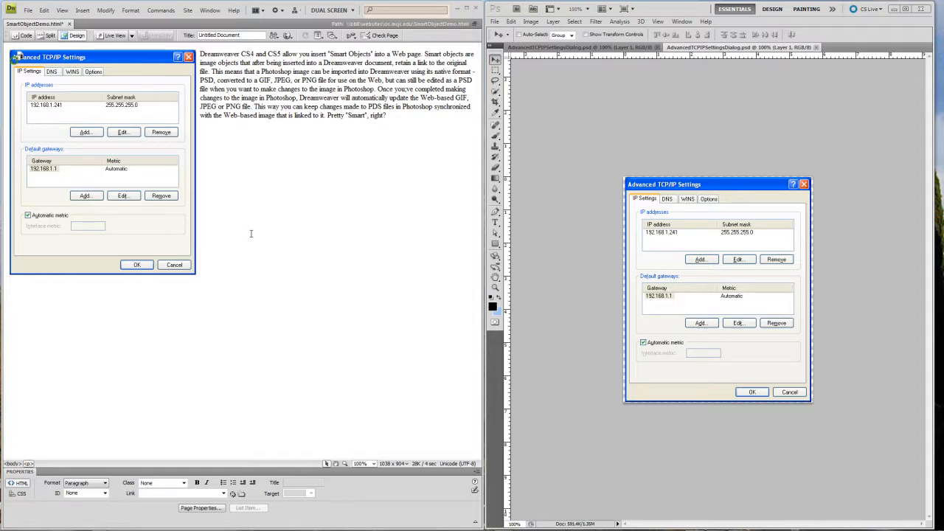
Open the inserted image's original PSD in Photoshop for editing
click(138, 79)
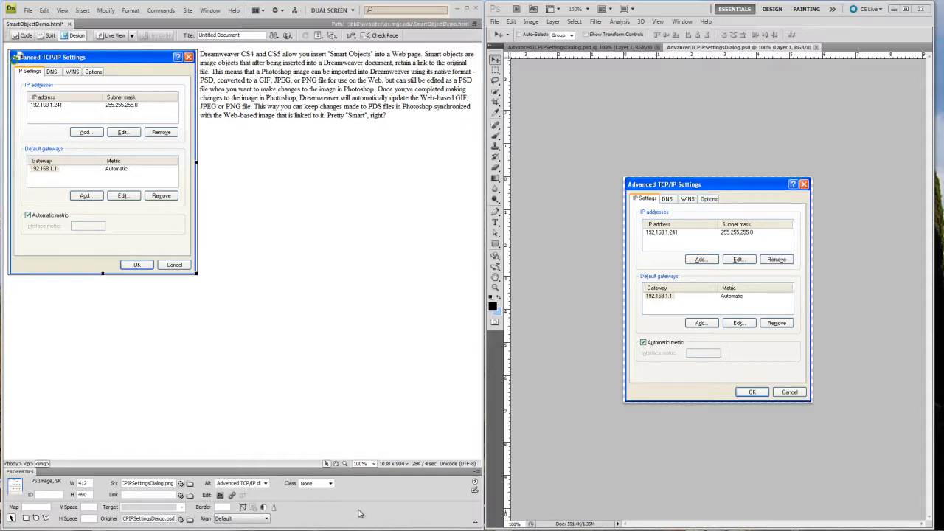
click(238, 255)
click(143, 233)
click(221, 497)
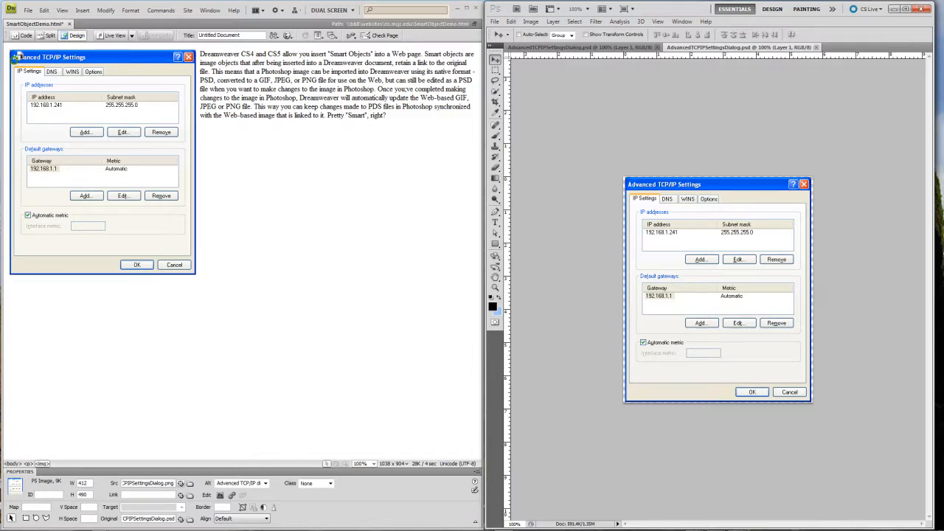
Hide the current layer of AdvancedTCPIPSettingsDialog.psd in Photoshop and save the file
key(ctrl+comma)
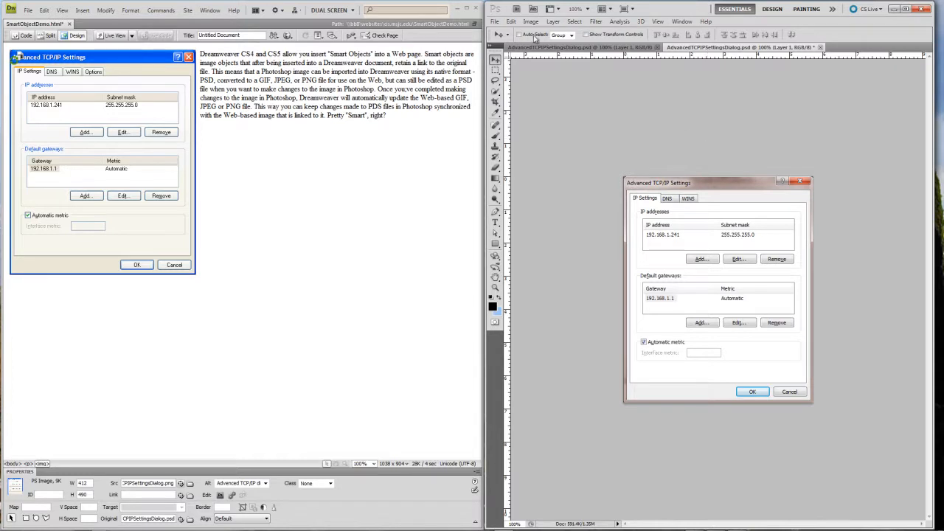
click(495, 21)
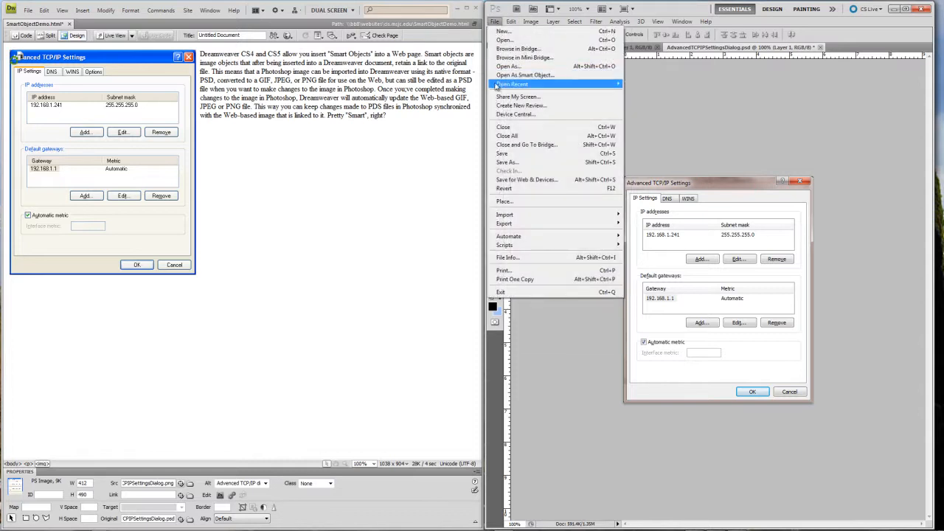
click(499, 155)
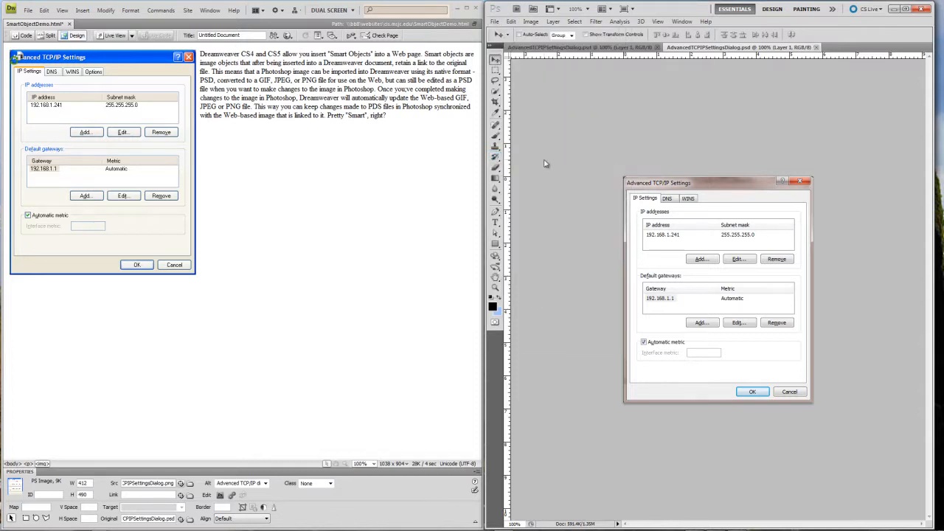
Return to Dreamweaver and update the Advanced TCP/IP Settings image from its original PSD
click(315, 155)
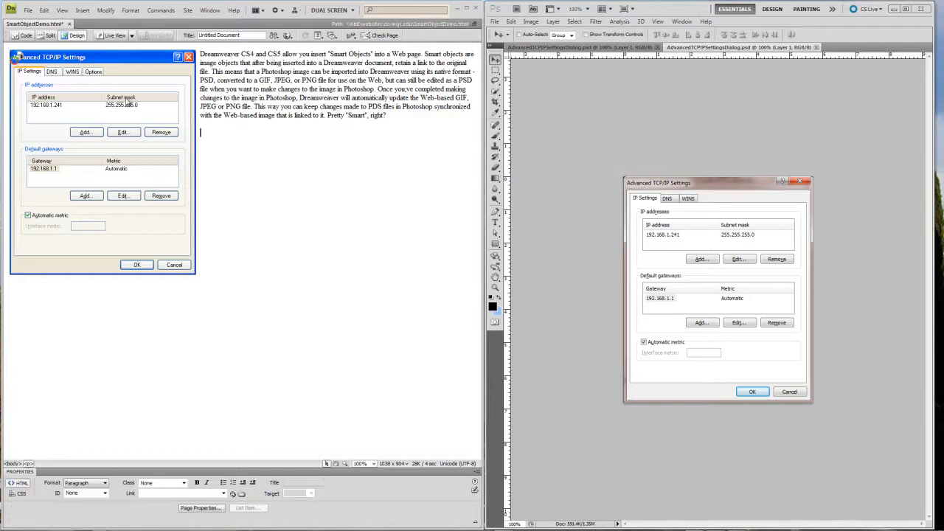
click(124, 64)
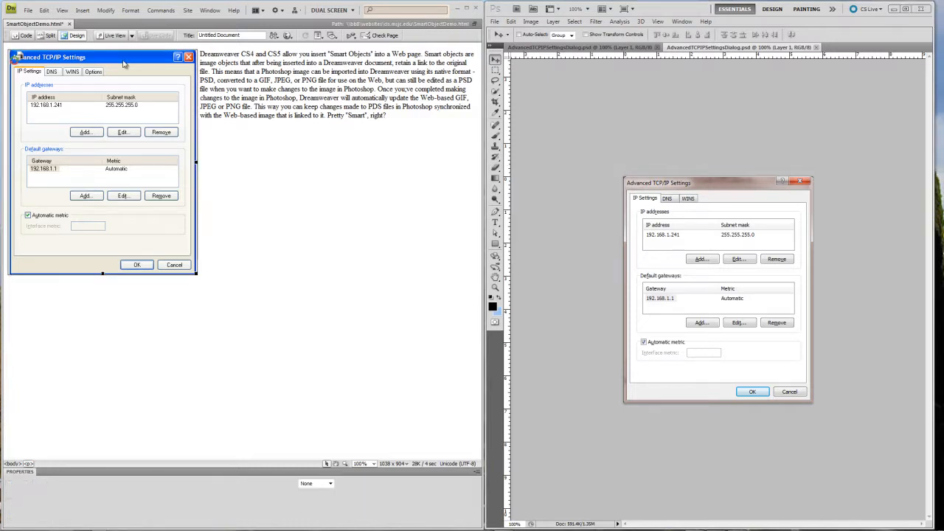
right_click(124, 64)
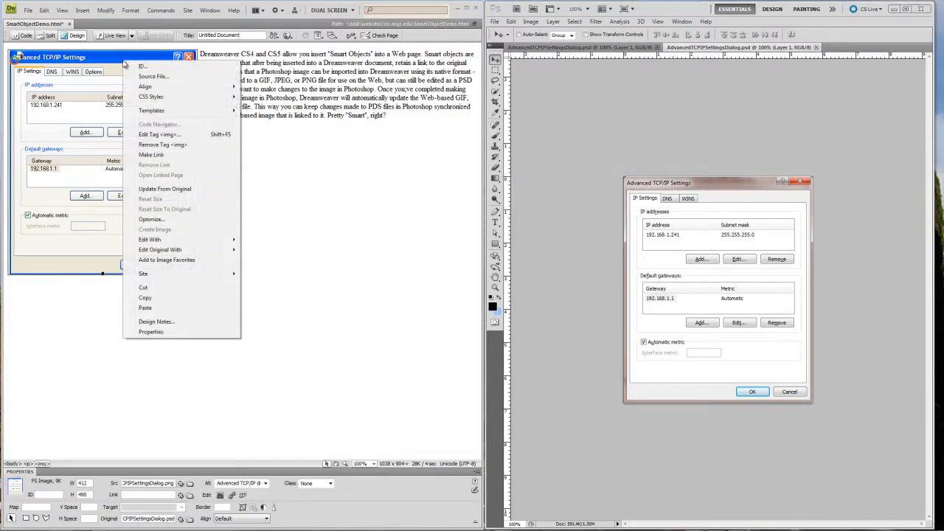
click(166, 190)
click(302, 194)
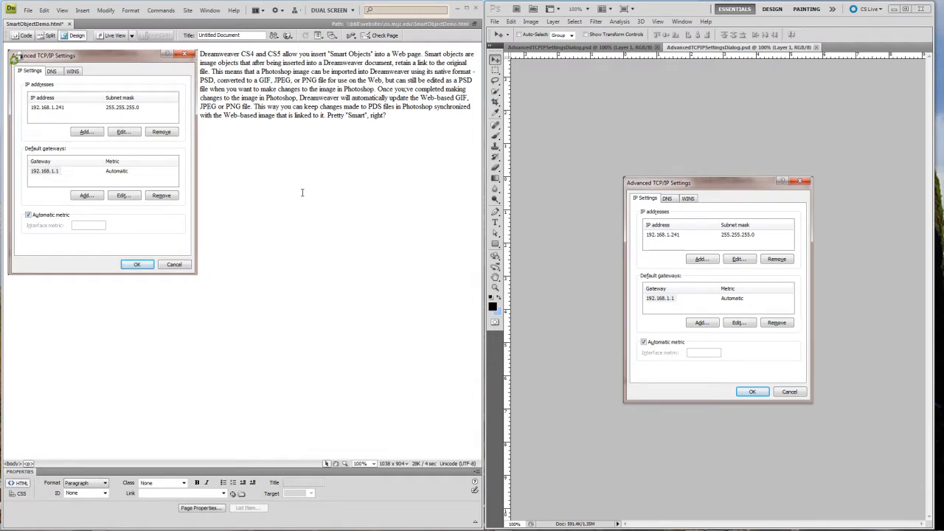
click(159, 220)
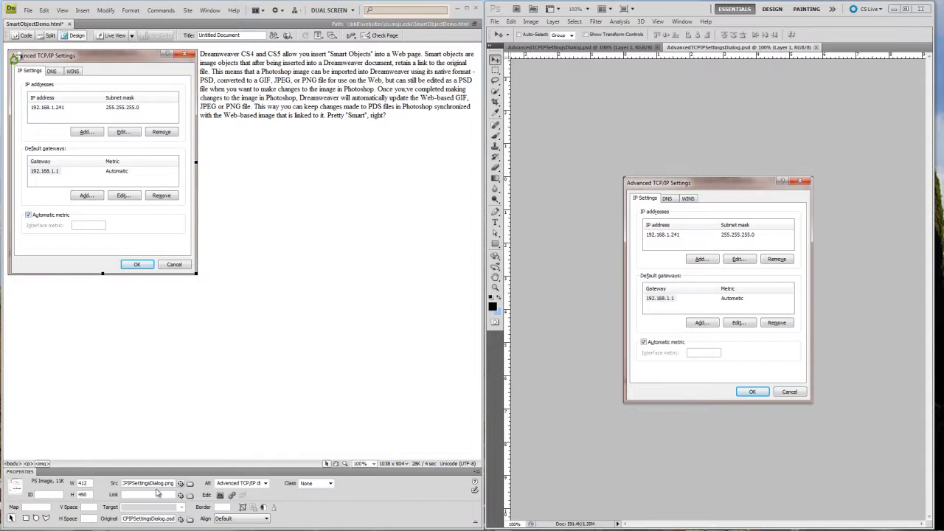